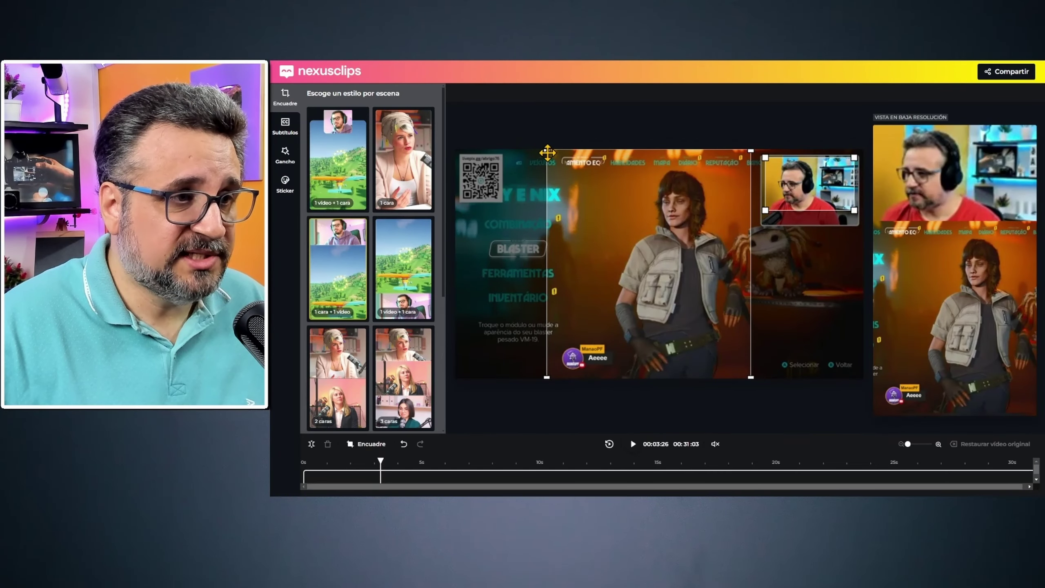
# Tighten the gameplay crop around the standing character and slightly reposition the webcam and gameplay frames
pyautogui.moveTo(547, 151); pyautogui.dragTo(567, 172)
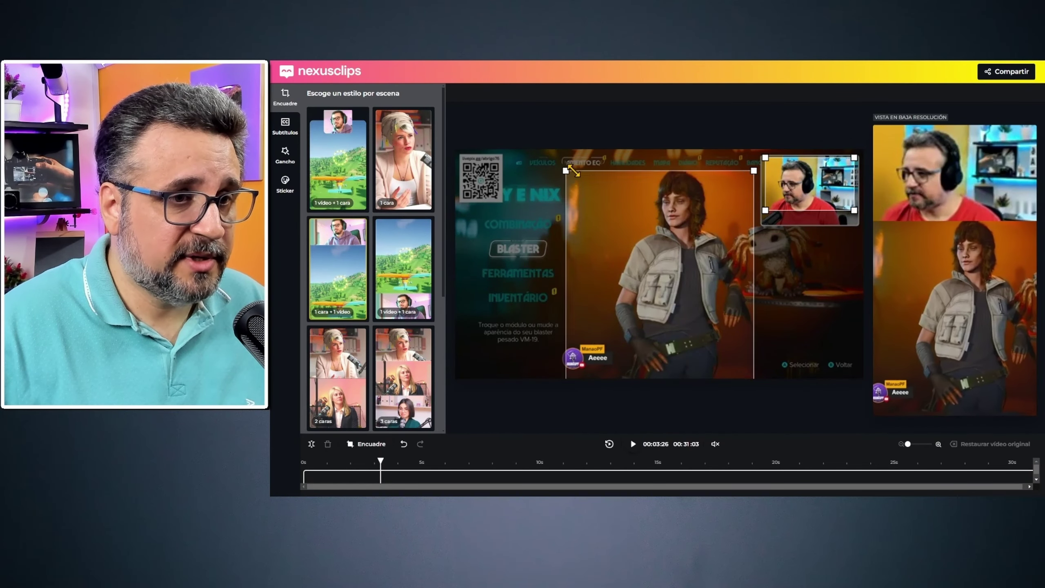
pyautogui.moveTo(803, 181); pyautogui.dragTo(801, 184)
pyautogui.moveTo(704, 231); pyautogui.dragTo(708, 225)
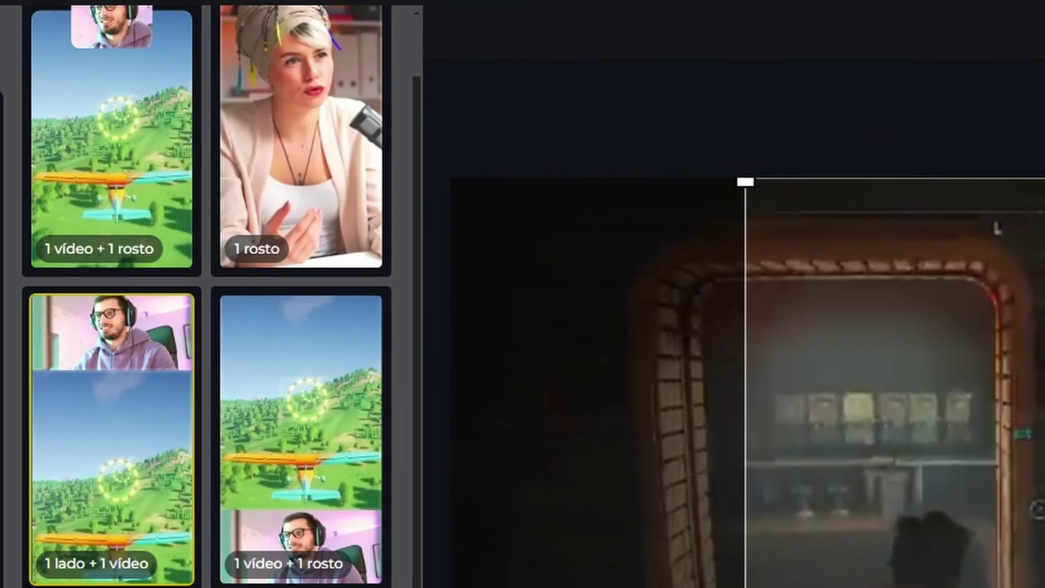
# Browse the scene layouts and subtitle styles, and open the clip's hook settings
pyautogui.scroll(-3, 370, 268)
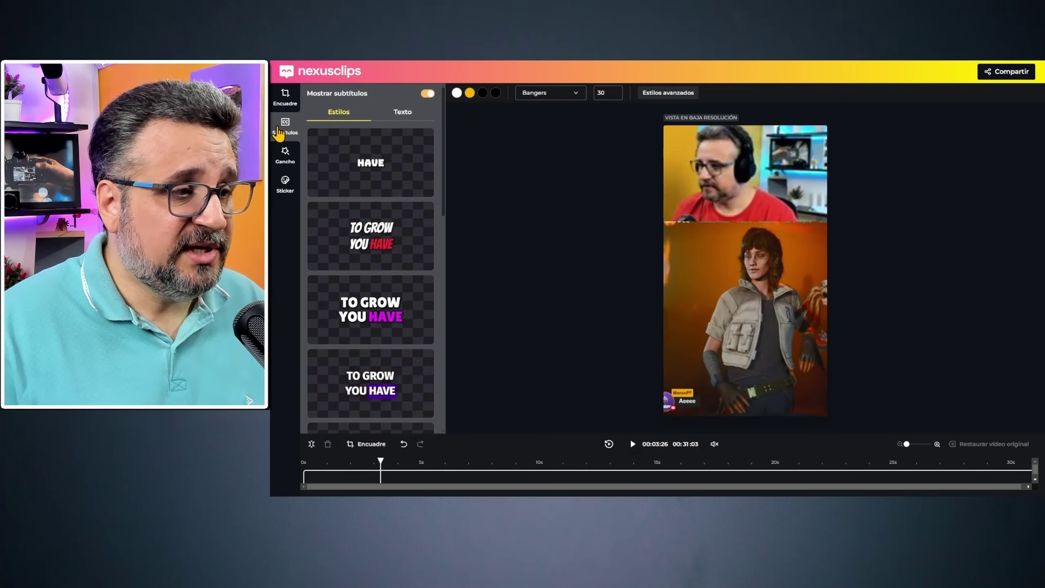
pyautogui.scroll(-10, 395, 181)
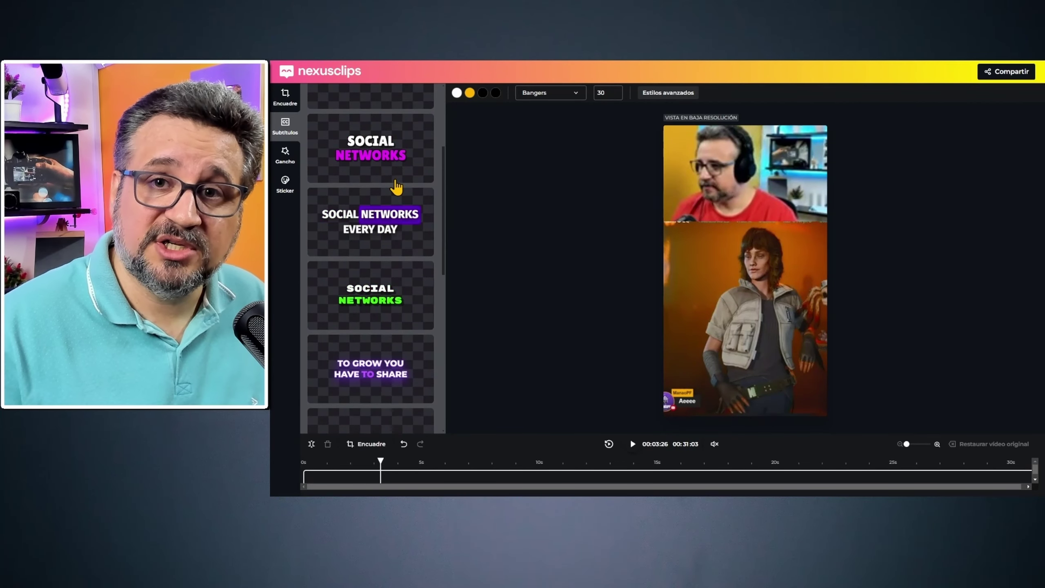
pyautogui.click(286, 155)
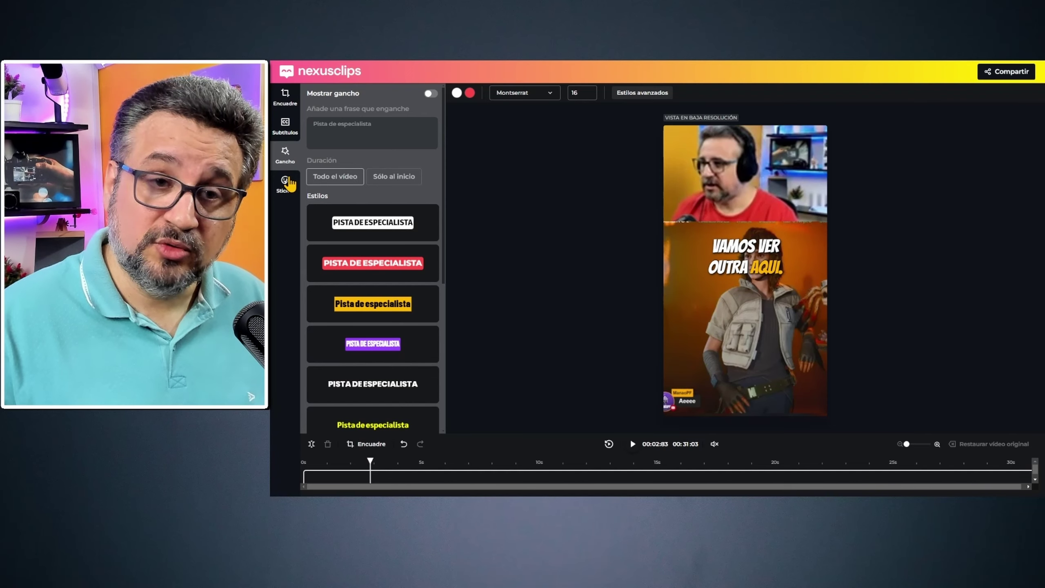
pyautogui.click(285, 185)
pyautogui.scroll(-5, 387, 288)
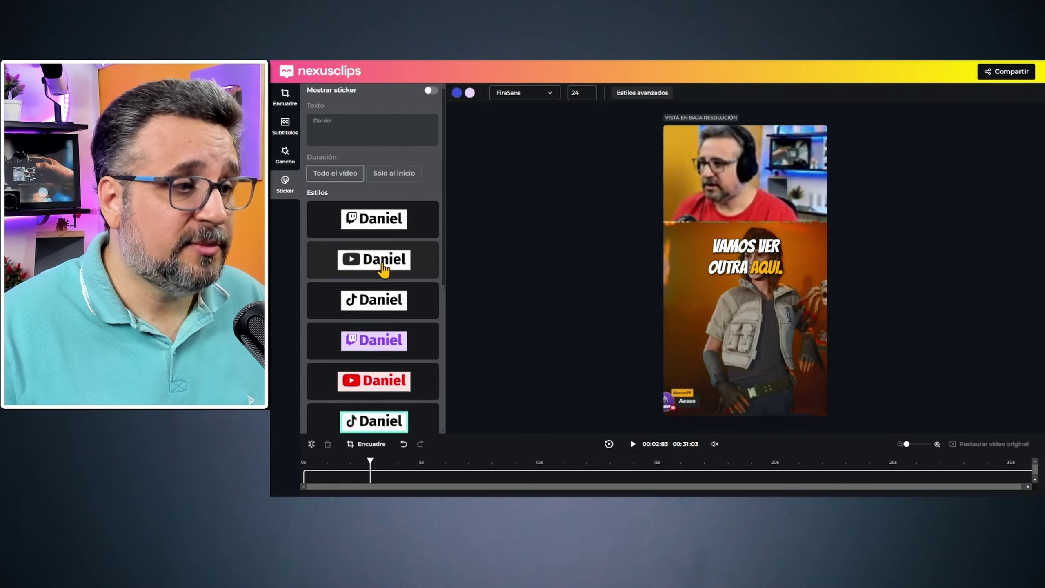
pyautogui.click(392, 320)
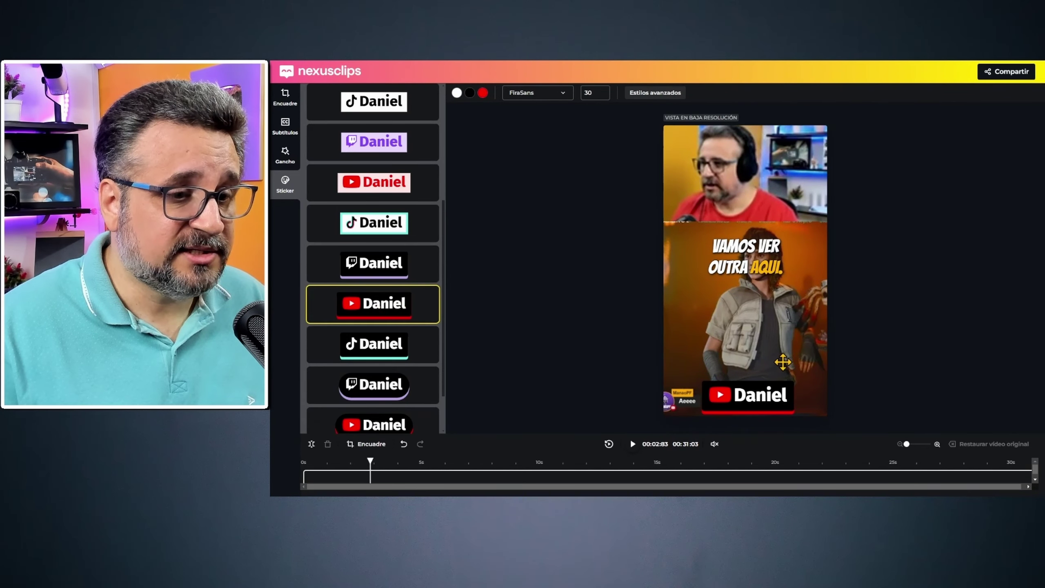
pyautogui.moveTo(731, 406); pyautogui.dragTo(729, 405)
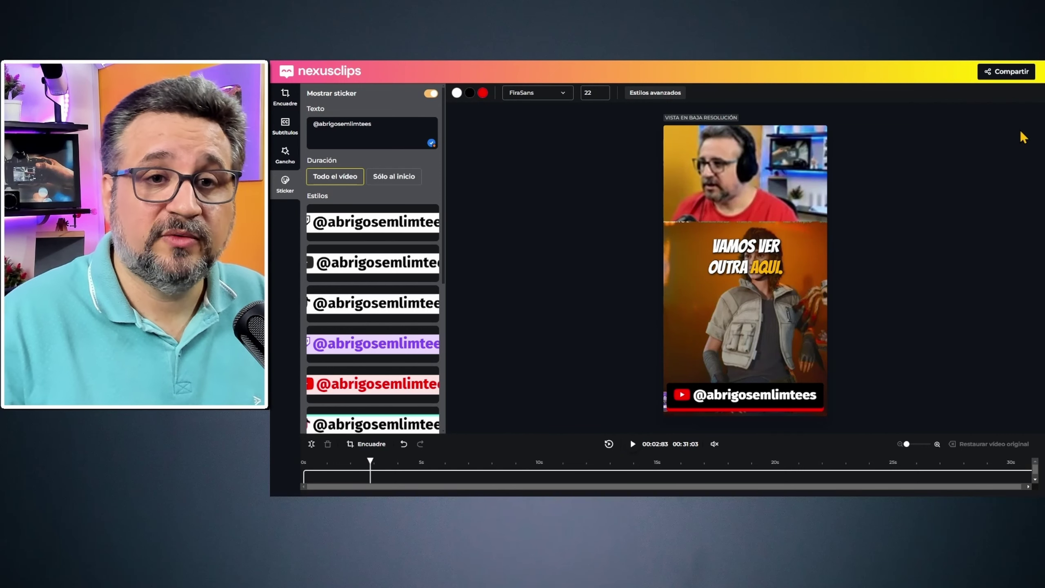
# Check the clip's TikTok publishing options and open the YouTube Shorts publishing form
pyautogui.click(1016, 74)
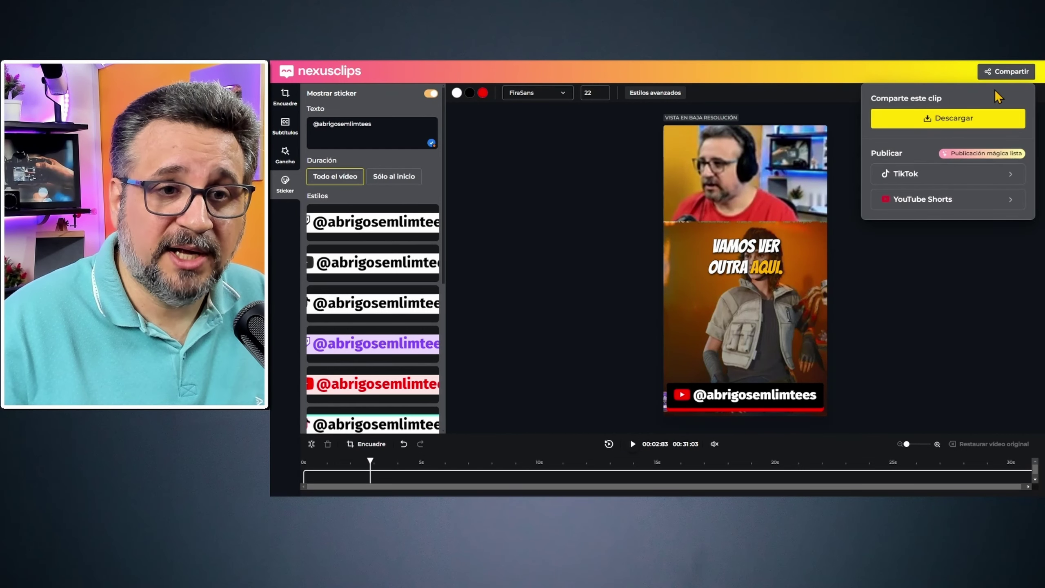
pyautogui.click(926, 180)
pyautogui.click(873, 99)
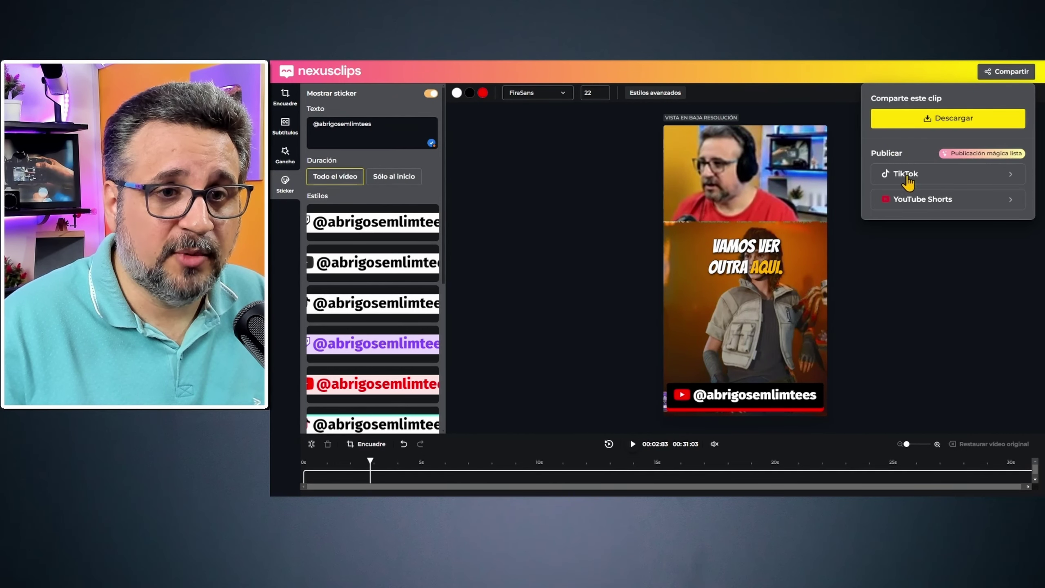
pyautogui.click(931, 201)
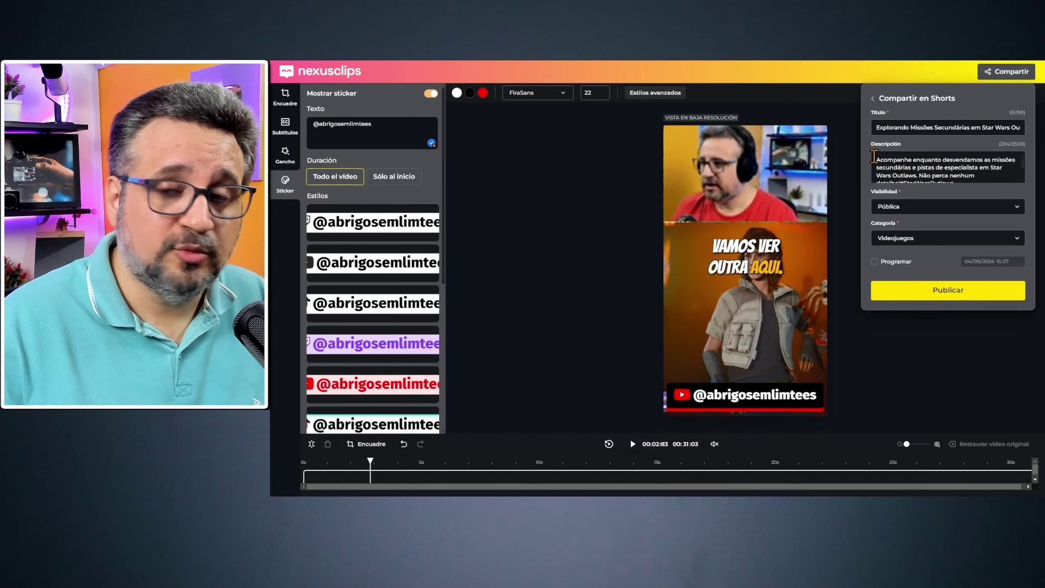
# Review the Short's title and description and turn on scheduled publishing
pyautogui.moveTo(876, 127); pyautogui.dragTo(989, 129)
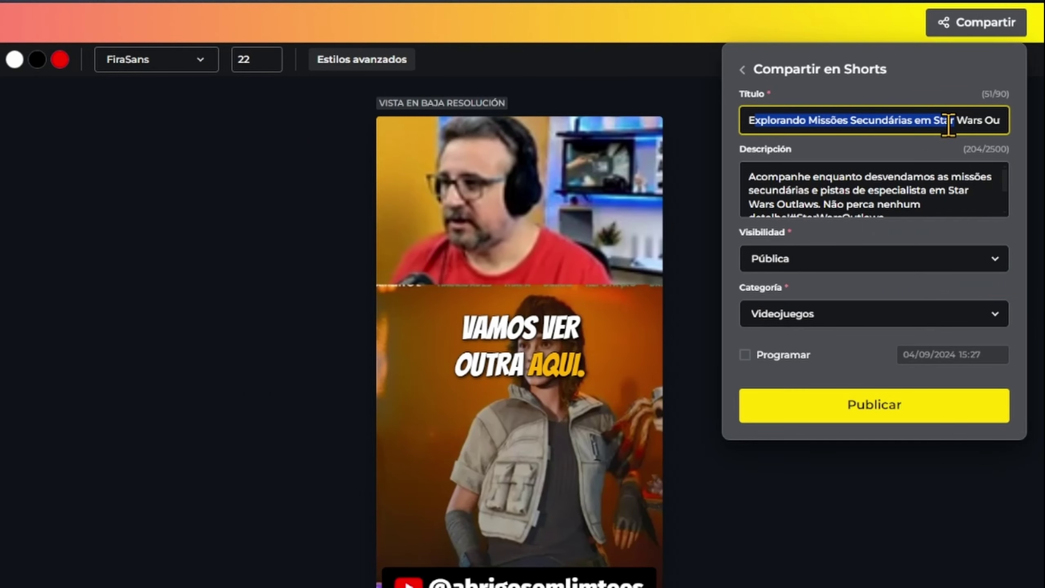
pyautogui.moveTo(887, 159); pyautogui.dragTo(965, 180)
pyautogui.click(744, 354)
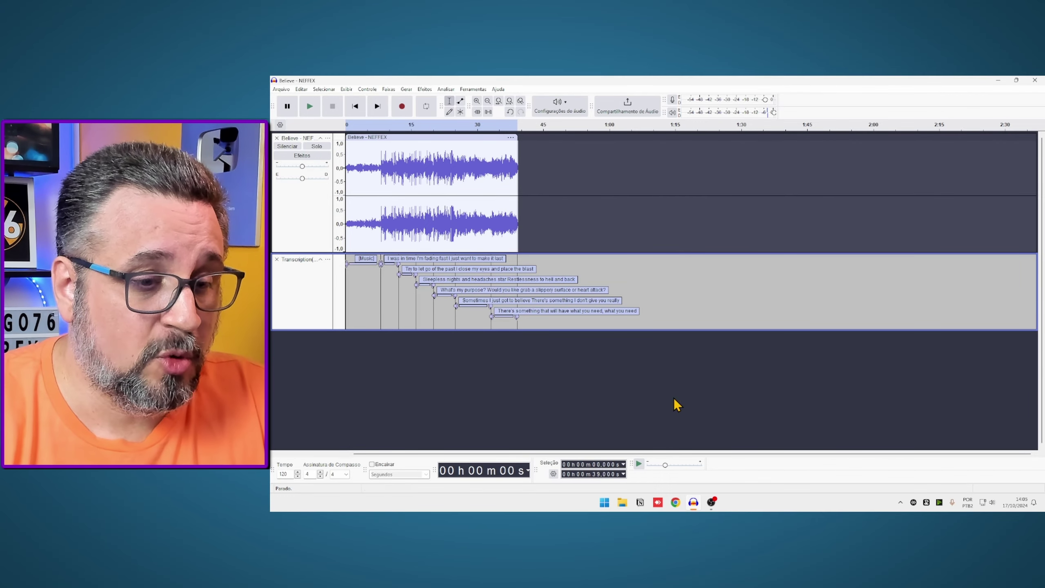
# Switch to Chrome, search Google for "audacity openvino" and save the OpenVINO AI plugins installer to the desktop
pyautogui.click(676, 502)
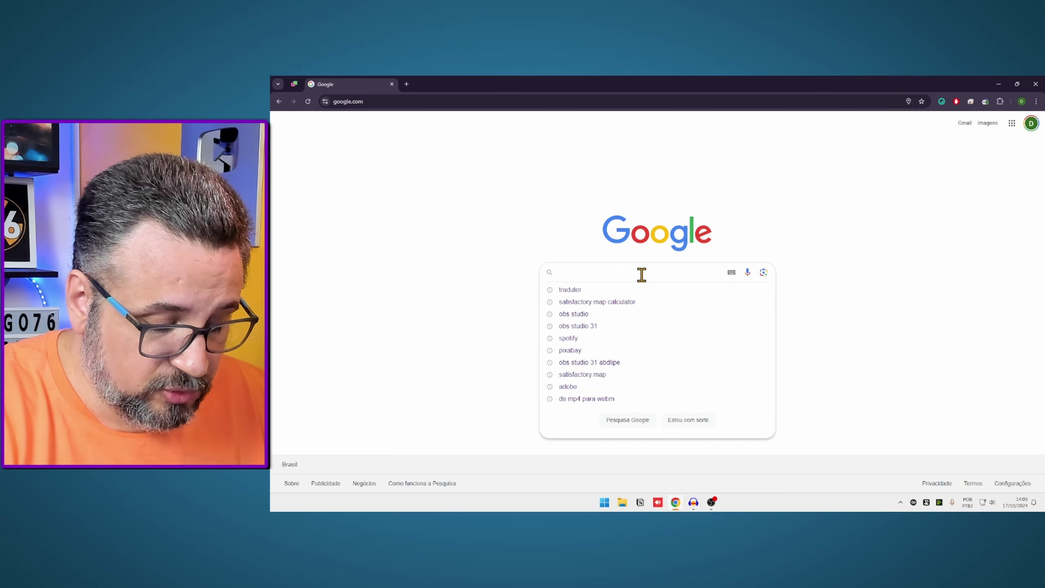
pyautogui.write('a')
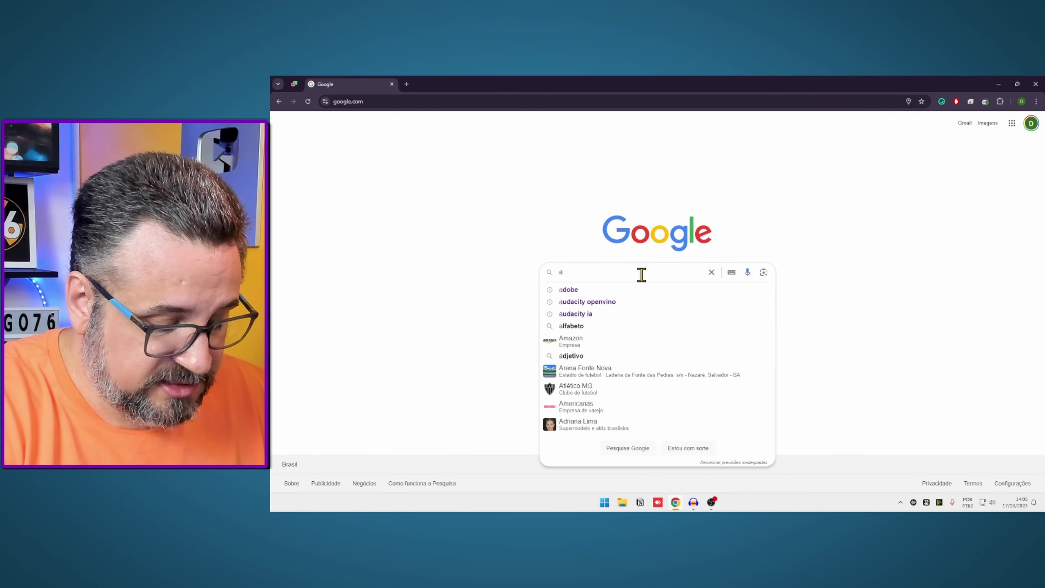
pyautogui.write('udacity openvino')
pyautogui.press('Return')
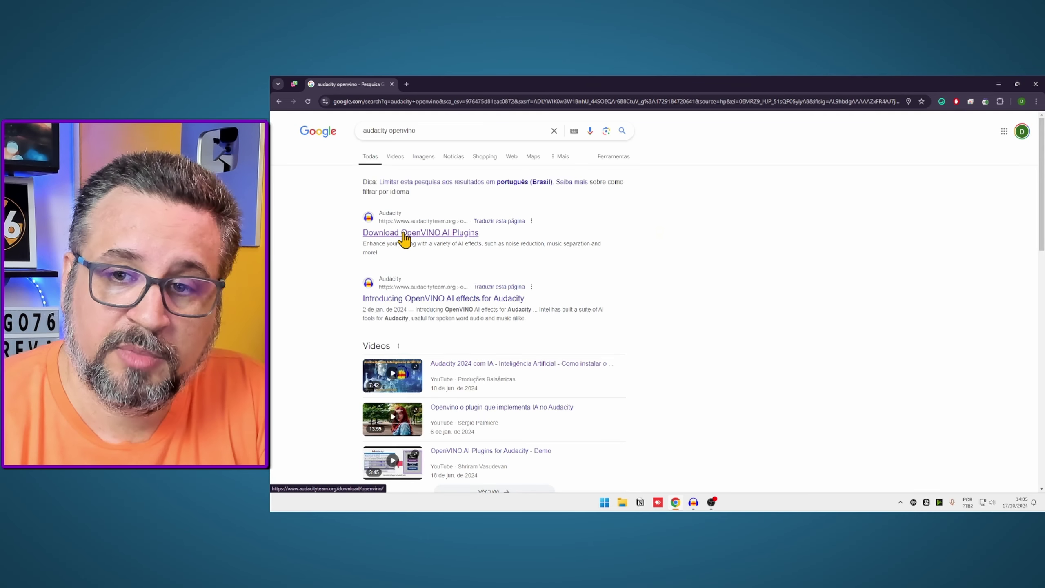
pyautogui.click(402, 233)
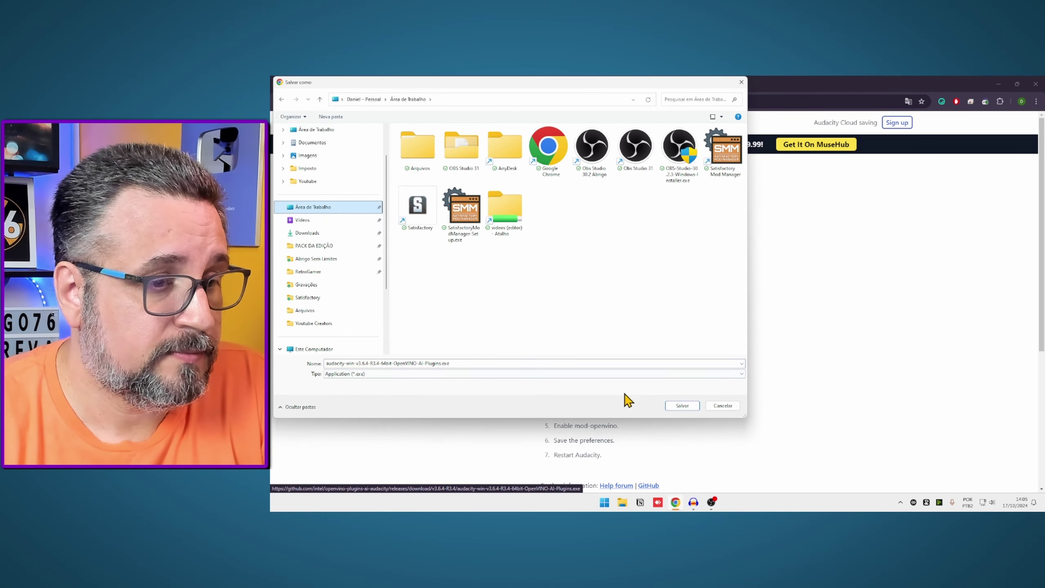
pyautogui.click(677, 403)
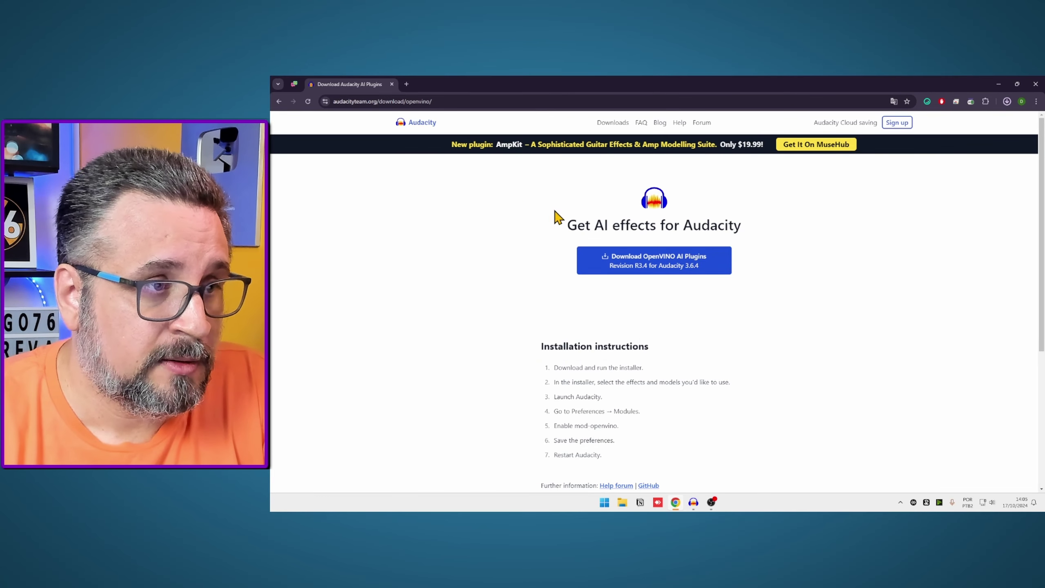
# View the Downloads page of the Audacity website, including the Windows version
pyautogui.click(421, 126)
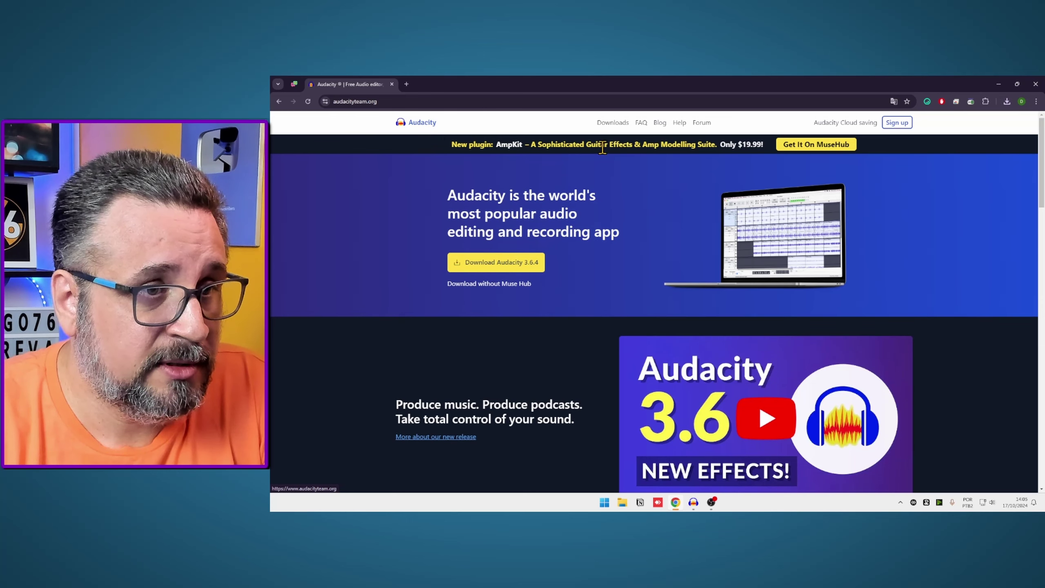
pyautogui.click(615, 125)
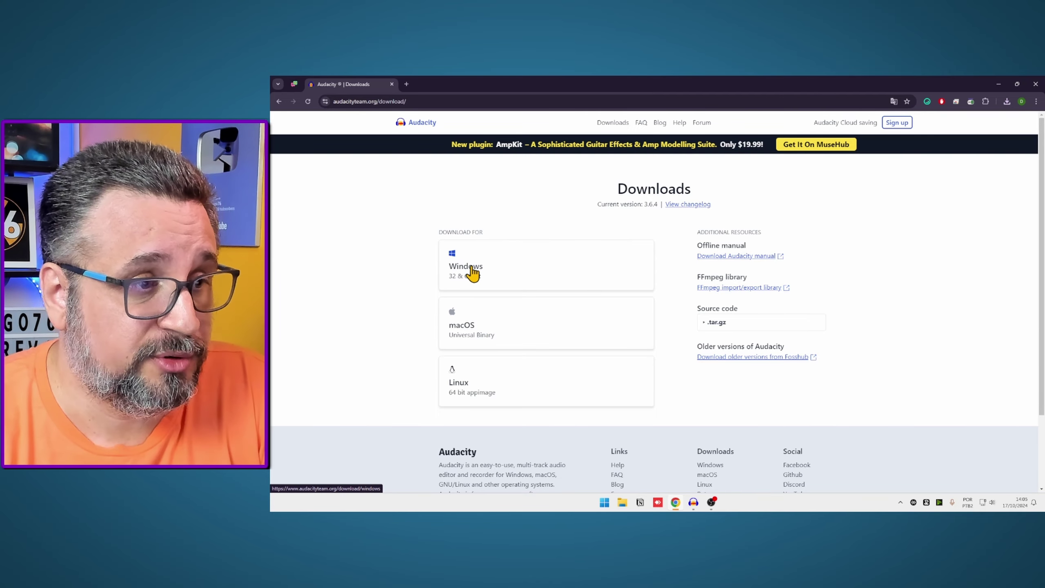
# Run the OpenVINO AI plugins installer from the desktop and accept C:\Program Files\Audacity as the destination
pyautogui.moveTo(285, 94); pyautogui.dragTo(595, 219)
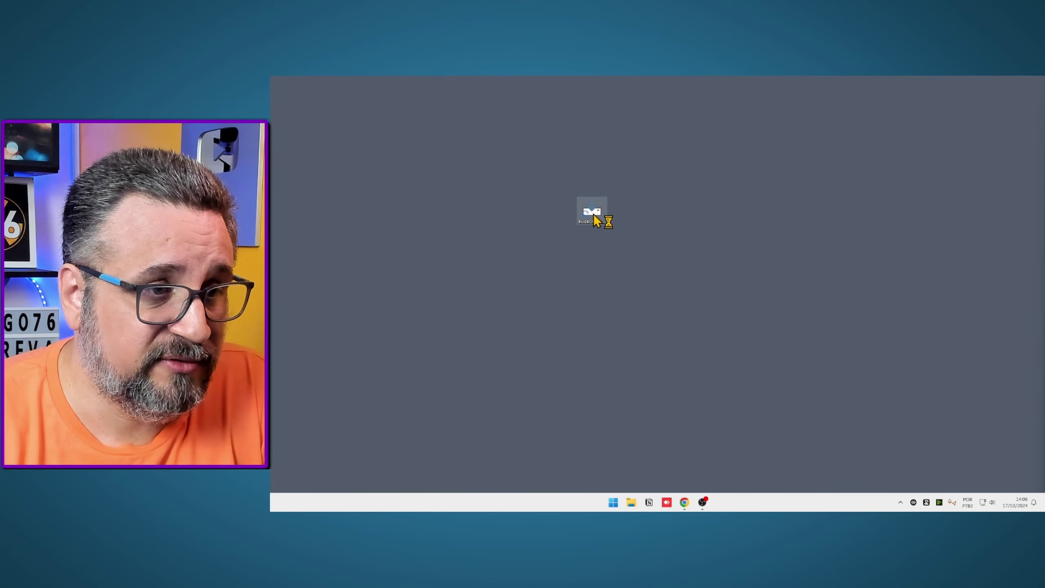
pyautogui.doubleClick(593, 215)
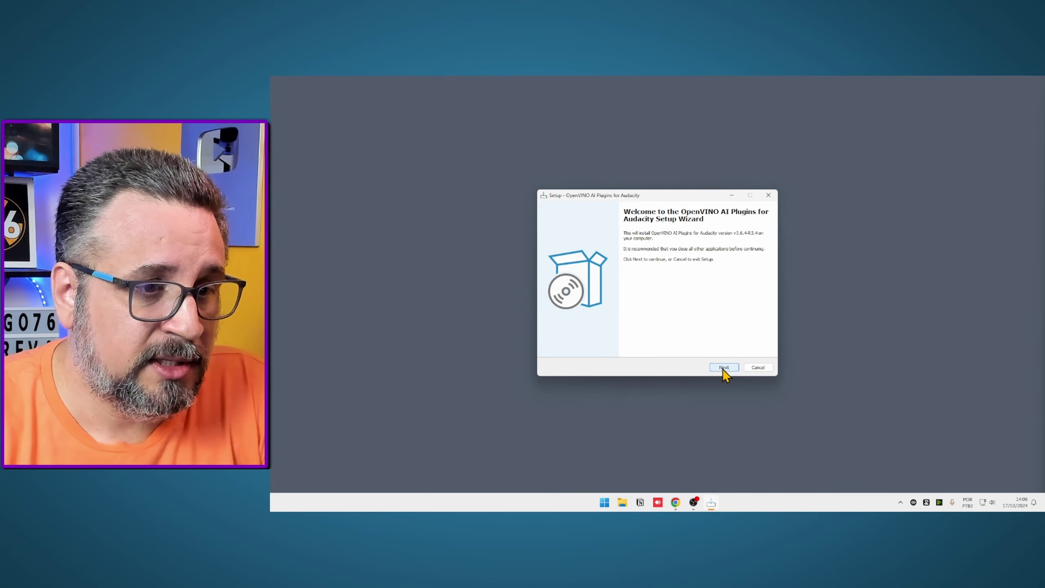
pyautogui.click(724, 368)
pyautogui.click(724, 368)
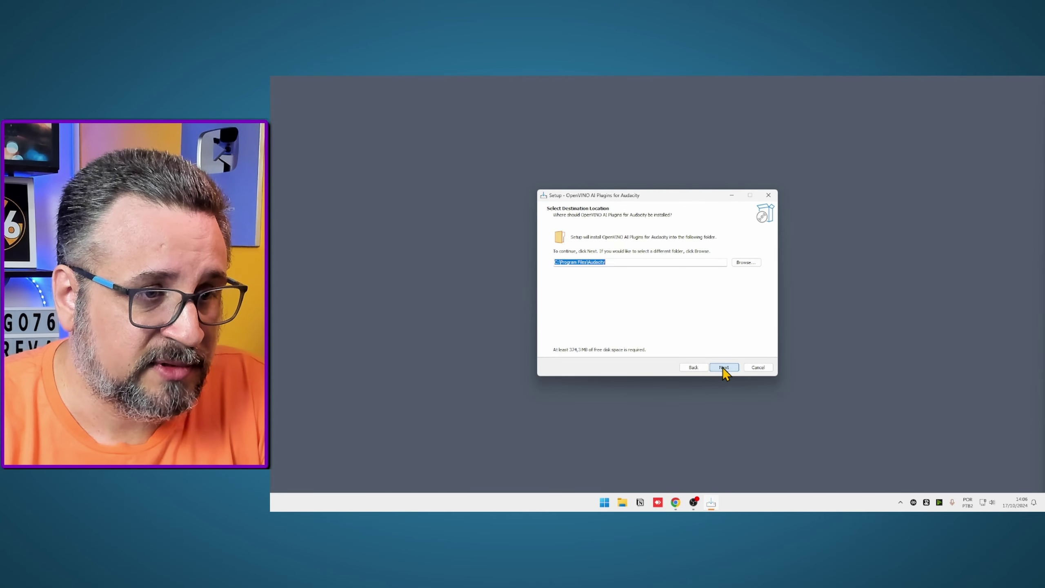
pyautogui.click(724, 367)
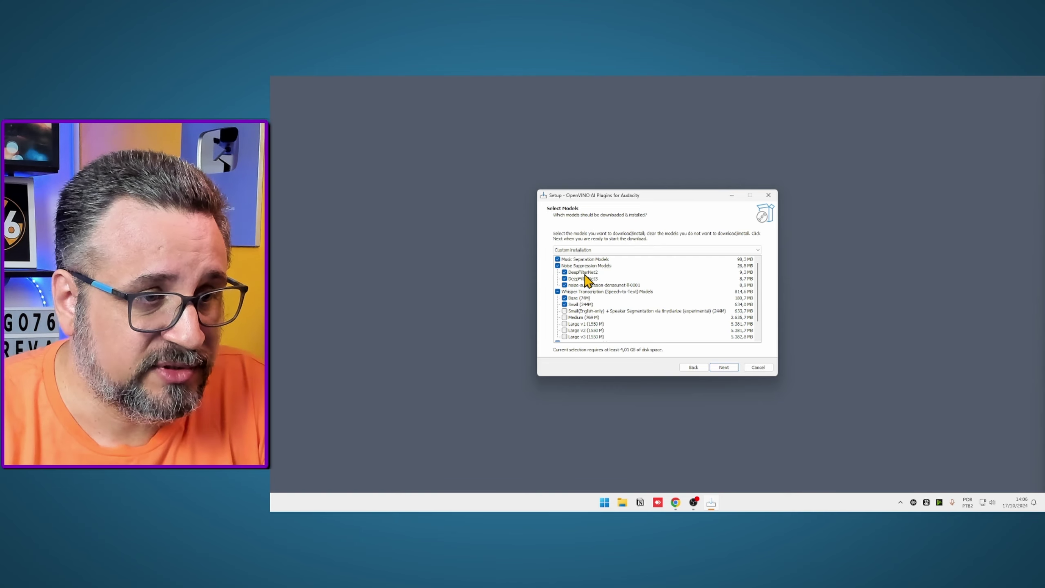
# Review the Music Separation, Noise Suppression, Whisper Transcription and Music Generation models, leaving only Base and Small selected for Whisper
pyautogui.moveTo(759, 306); pyautogui.dragTo(761, 321)
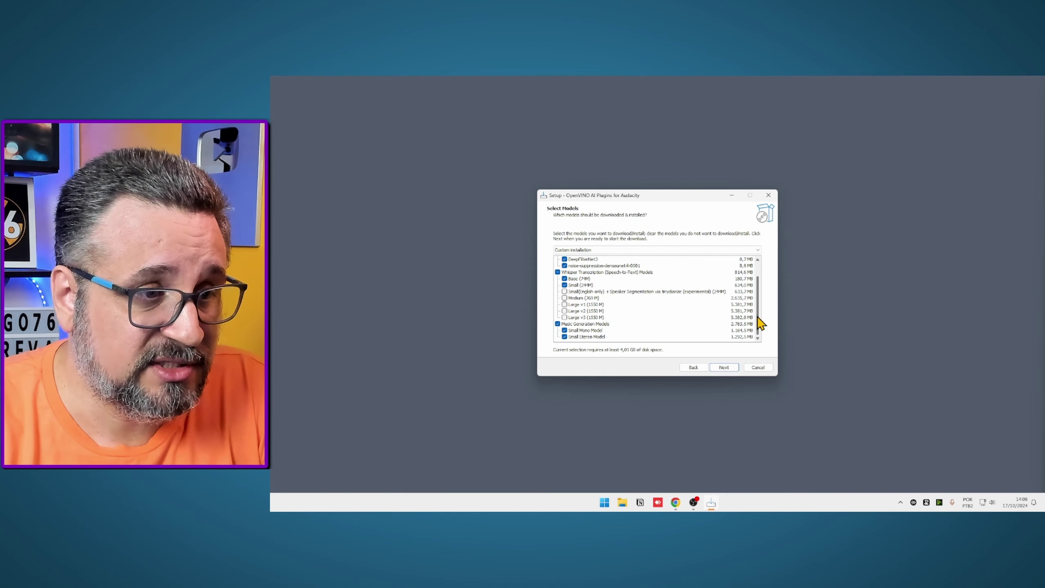
pyautogui.moveTo(759, 318); pyautogui.dragTo(760, 282)
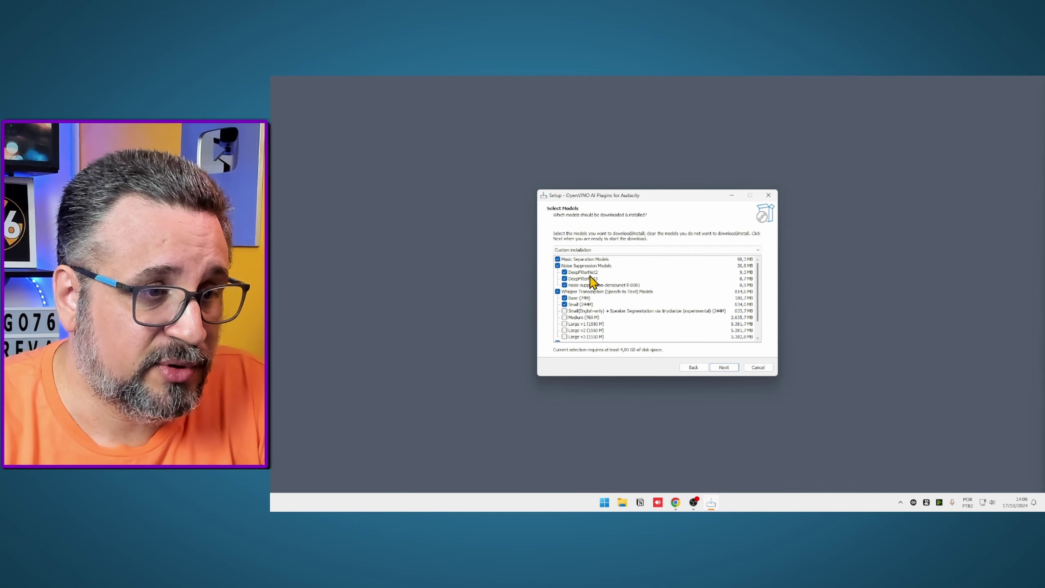
pyautogui.click(581, 260)
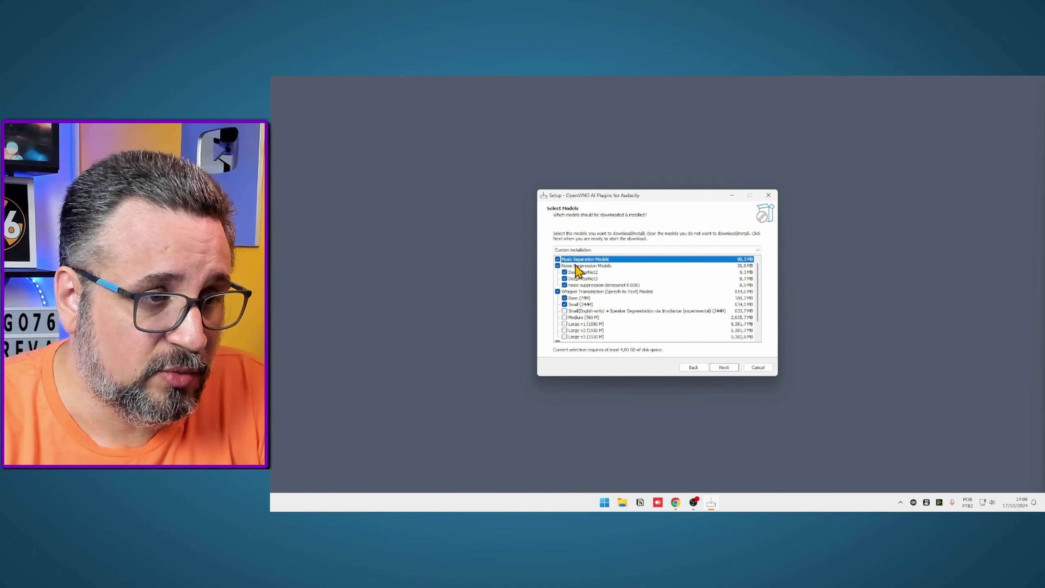
pyautogui.click(577, 265)
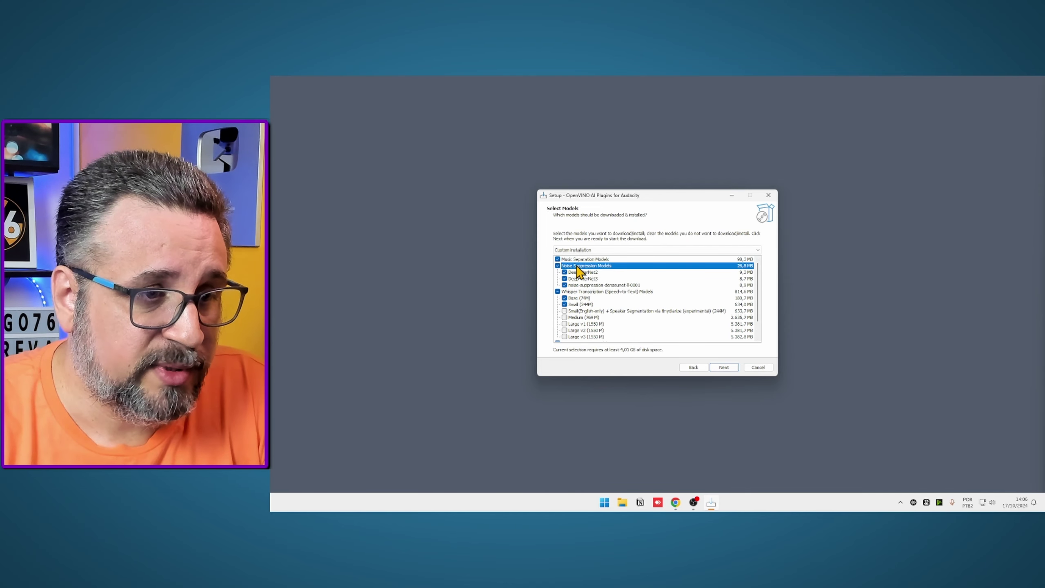
pyautogui.click(565, 292)
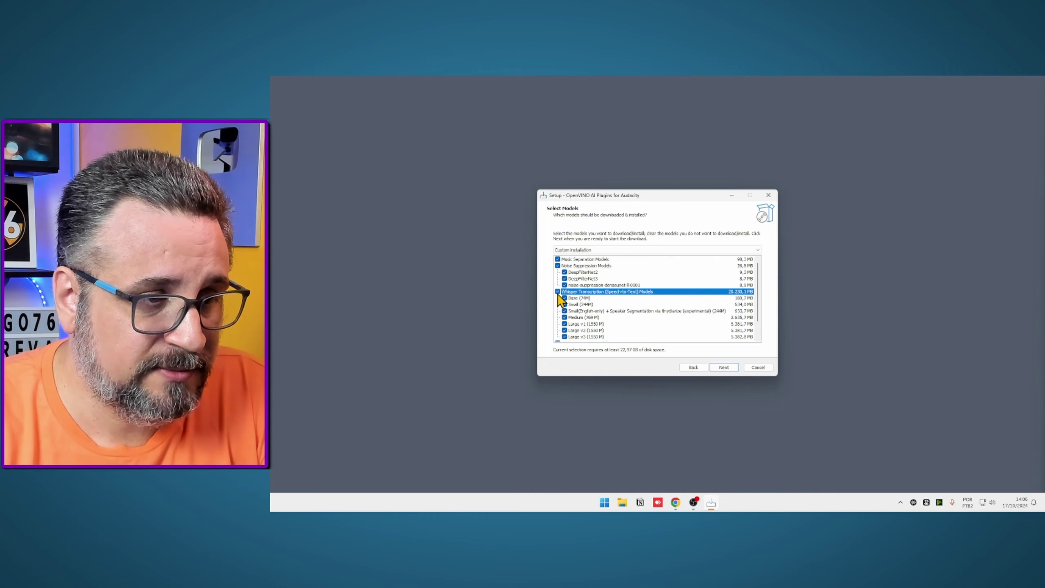
pyautogui.click(565, 304)
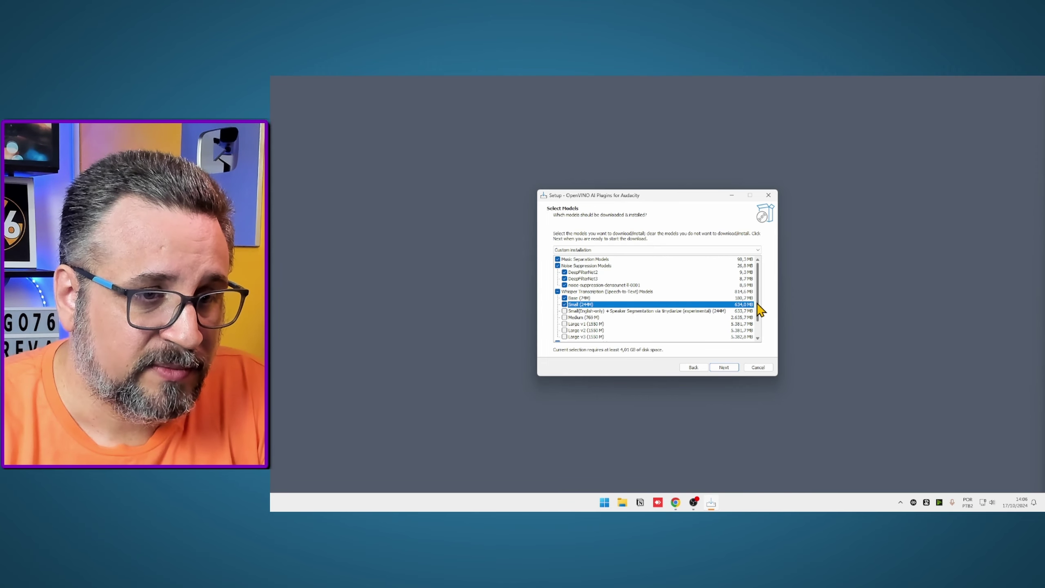
pyautogui.moveTo(759, 304); pyautogui.dragTo(759, 321)
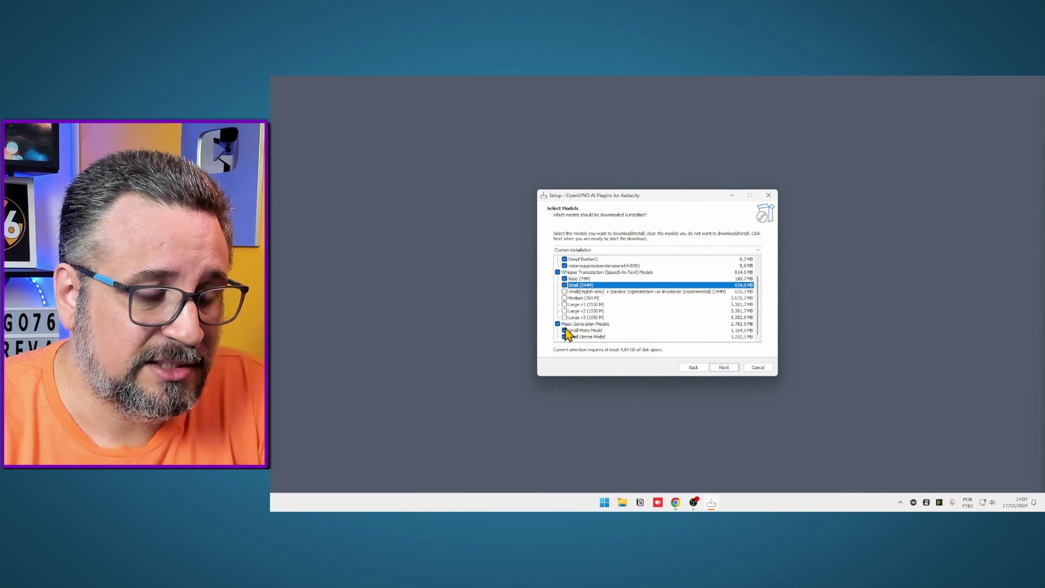
# Install the OpenVINO AI plugins with the selected models and finish the setup wizard
pyautogui.click(725, 367)
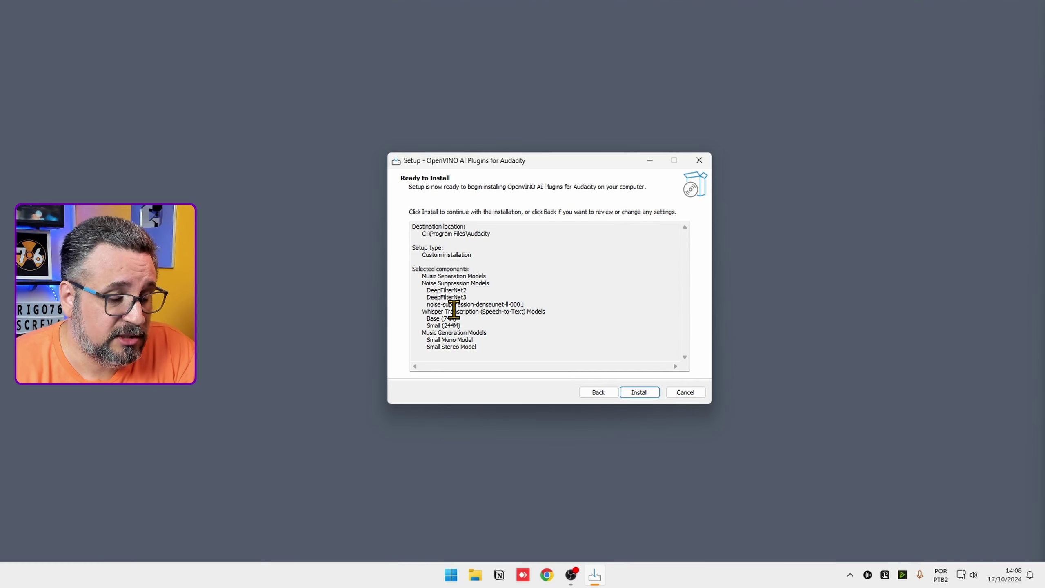
pyautogui.click(647, 395)
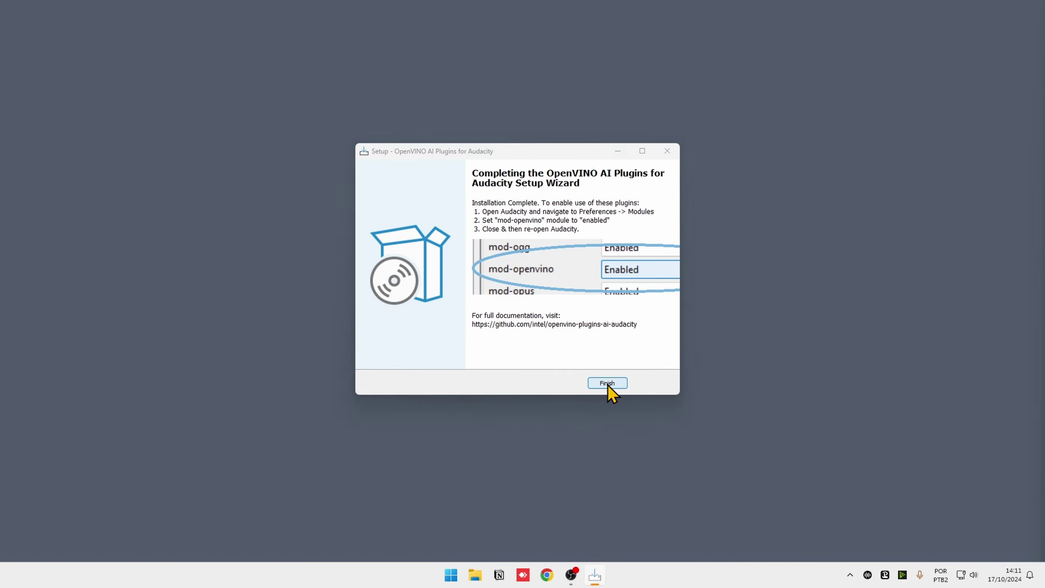
pyautogui.click(607, 383)
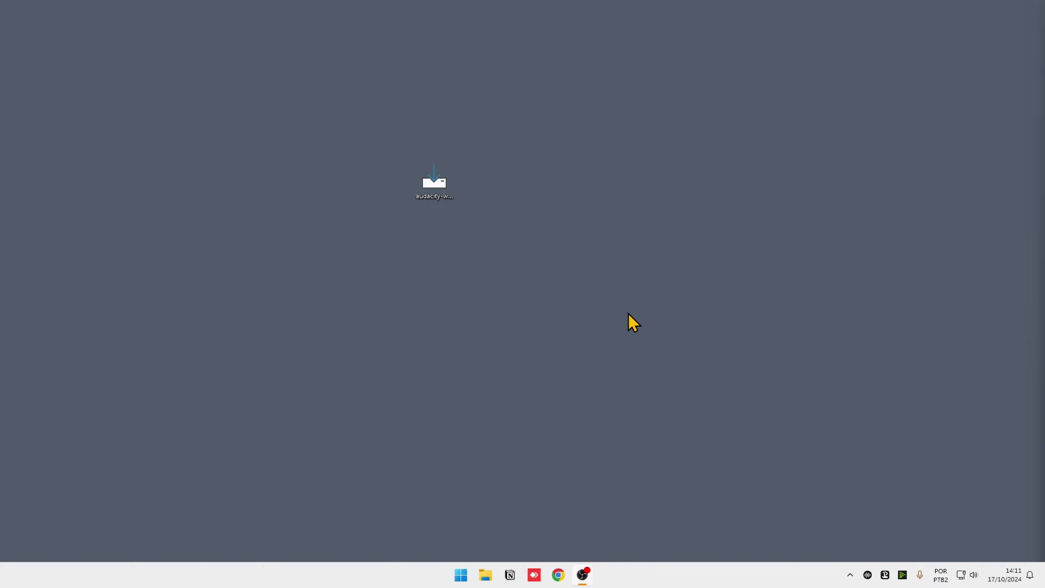
# Search for the installed Audacity application and launch it
pyautogui.click(460, 575)
pyautogui.write('audac')
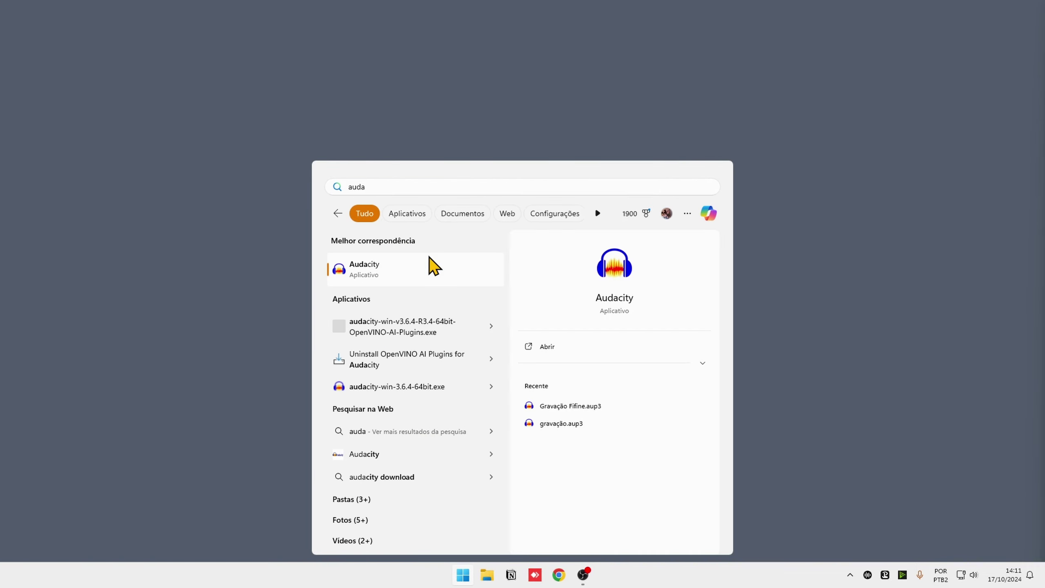
pyautogui.click(428, 268)
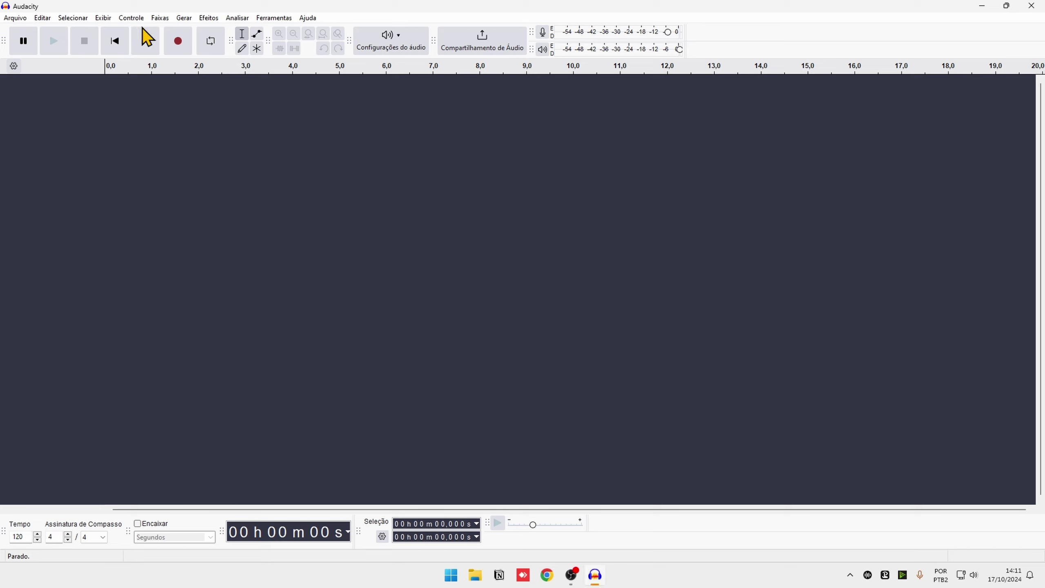
# Check the installed Audacity version in the program's About information, and close it
pyautogui.click(308, 18)
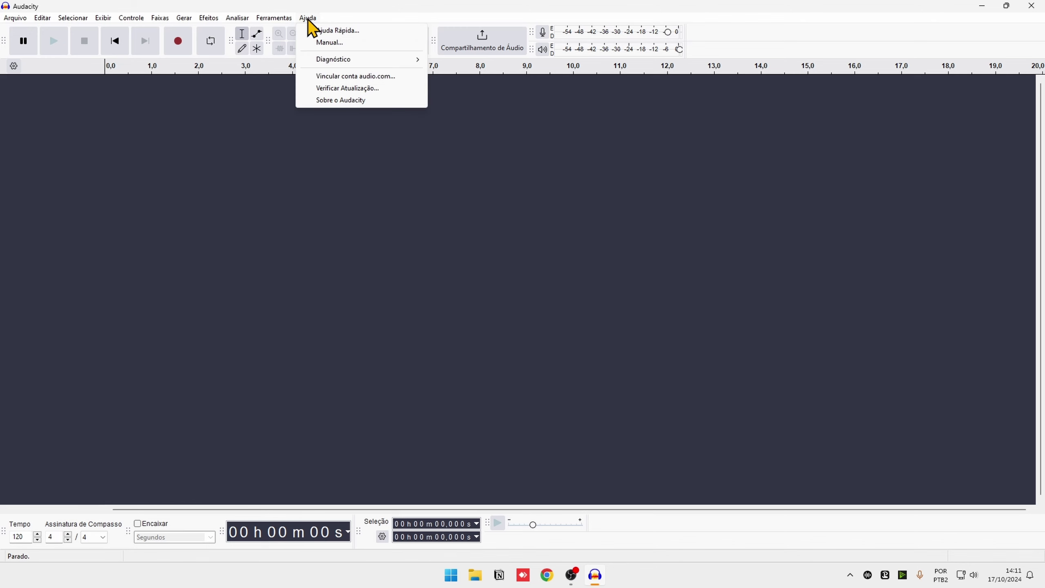
pyautogui.click(331, 103)
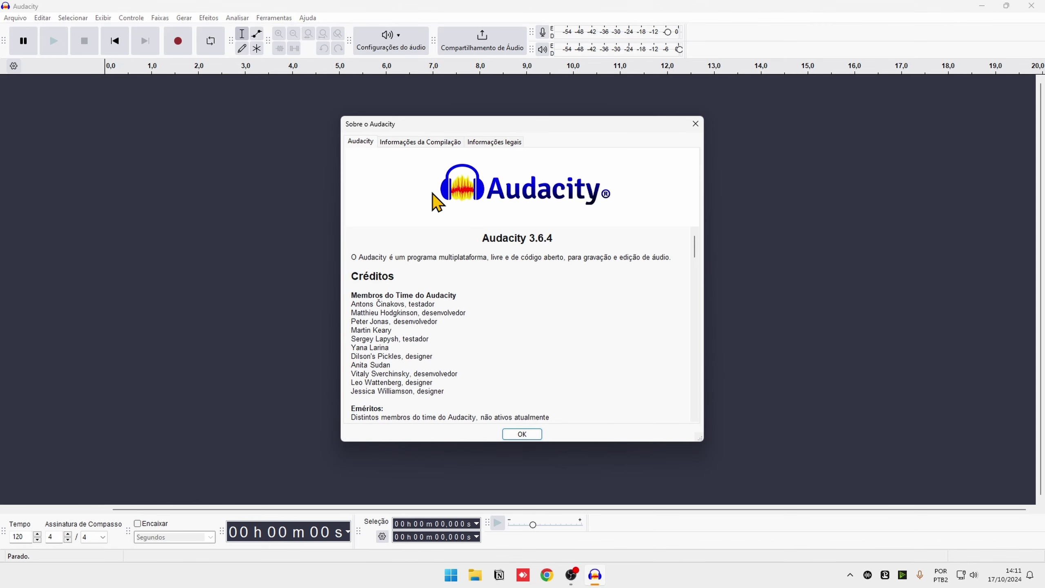
pyautogui.click(695, 124)
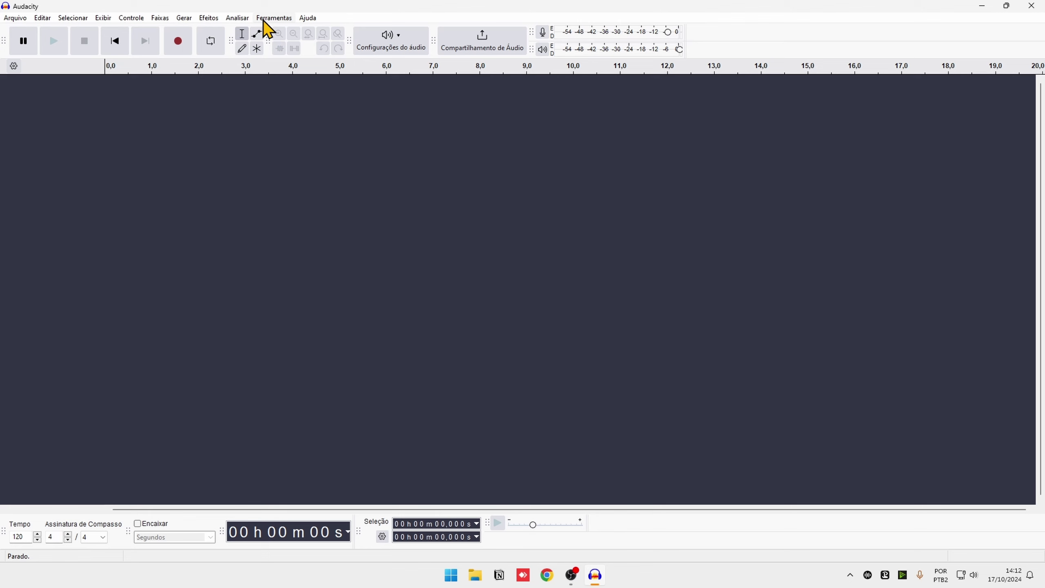
# Open the Audacity preferences
pyautogui.click(43, 18)
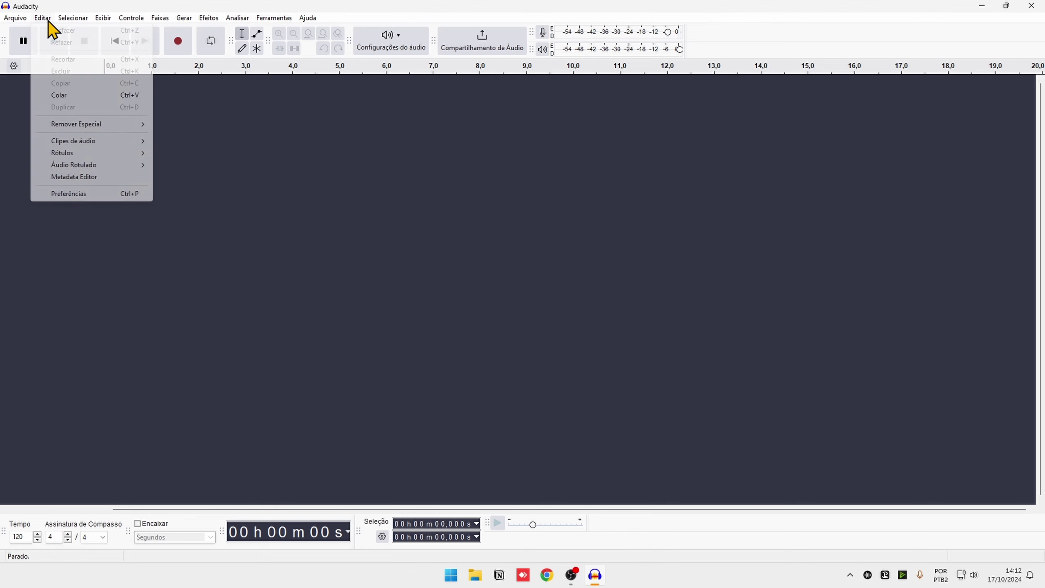
pyautogui.click(54, 197)
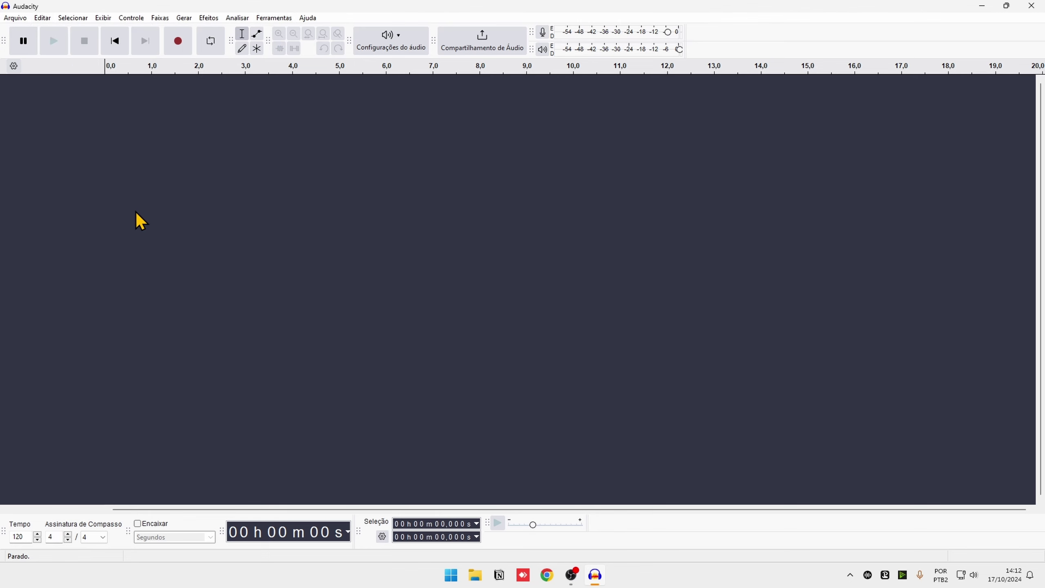